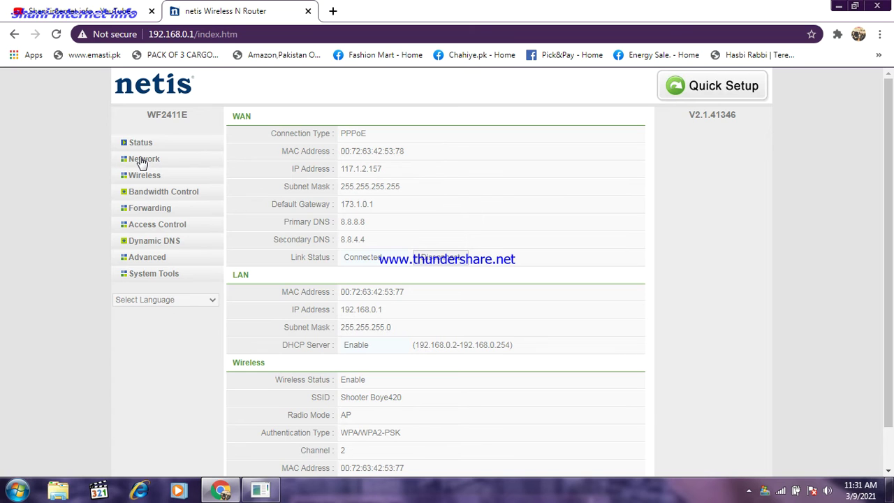
# Set the WAN type to Wireless and run an AP scan listing four nearby networks
pyautogui.click(141, 161)
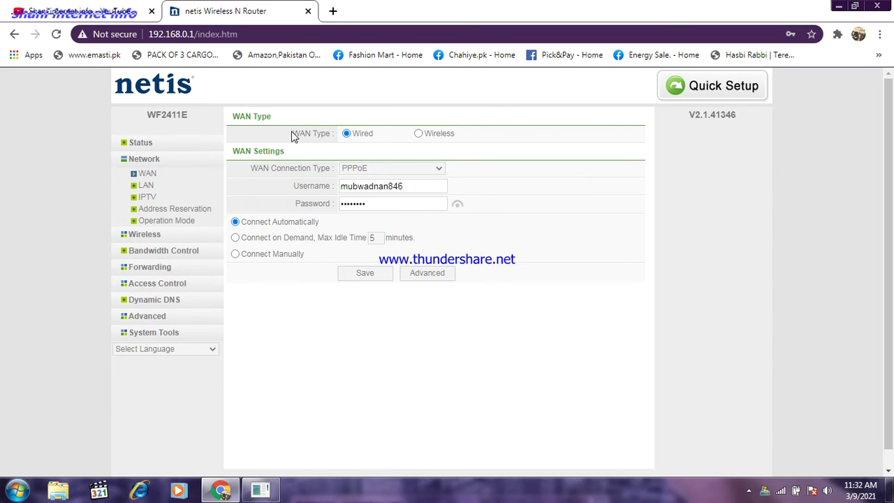
pyautogui.moveTo(290, 132); pyautogui.dragTo(379, 144)
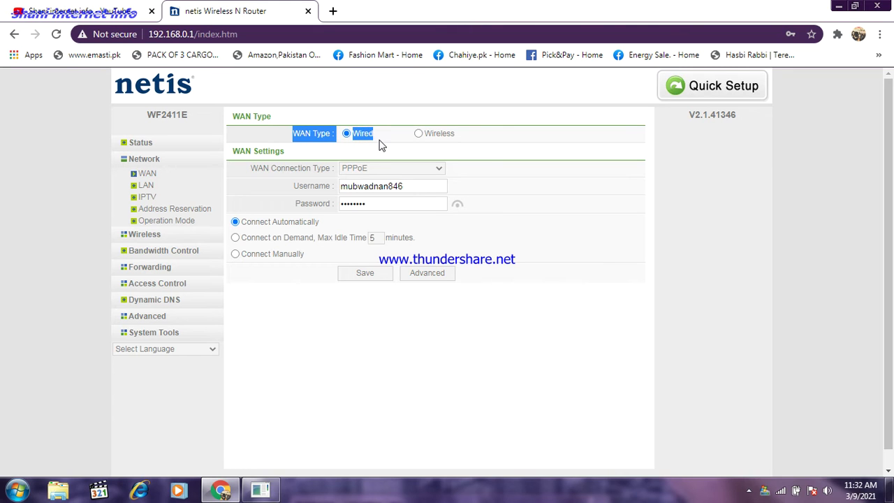
pyautogui.click(459, 142)
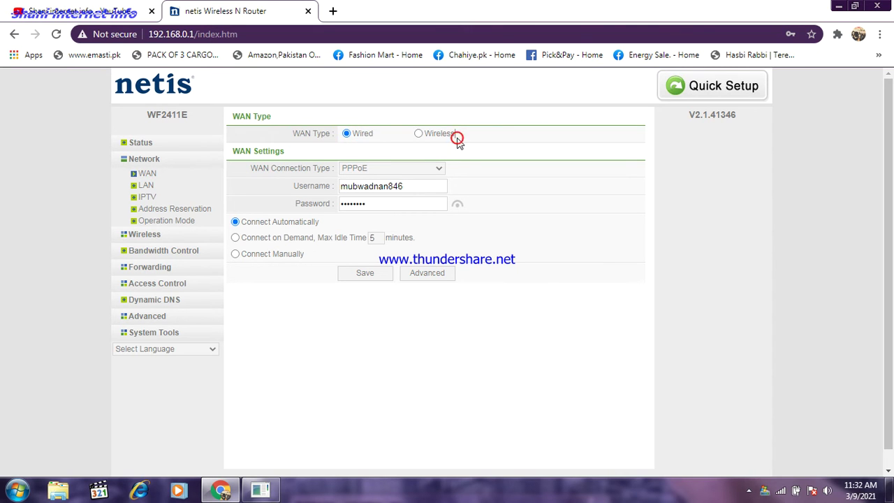
pyautogui.click(418, 133)
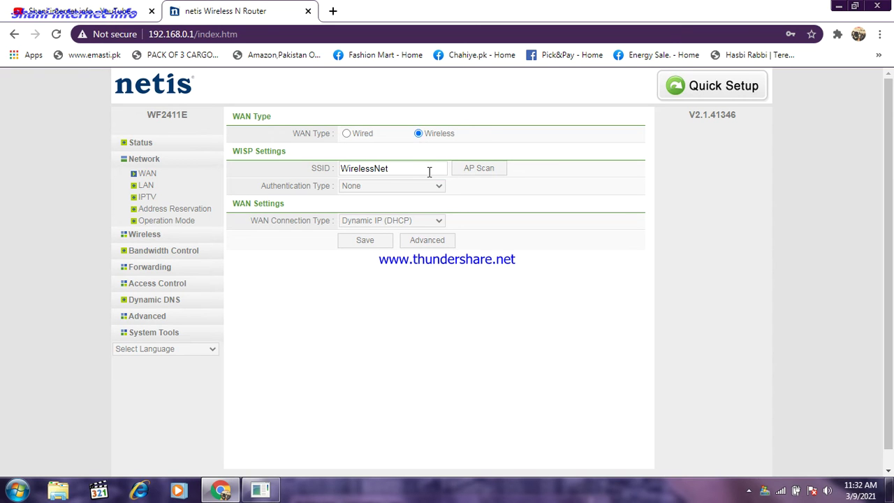
pyautogui.doubleClick(318, 170)
pyautogui.click(482, 174)
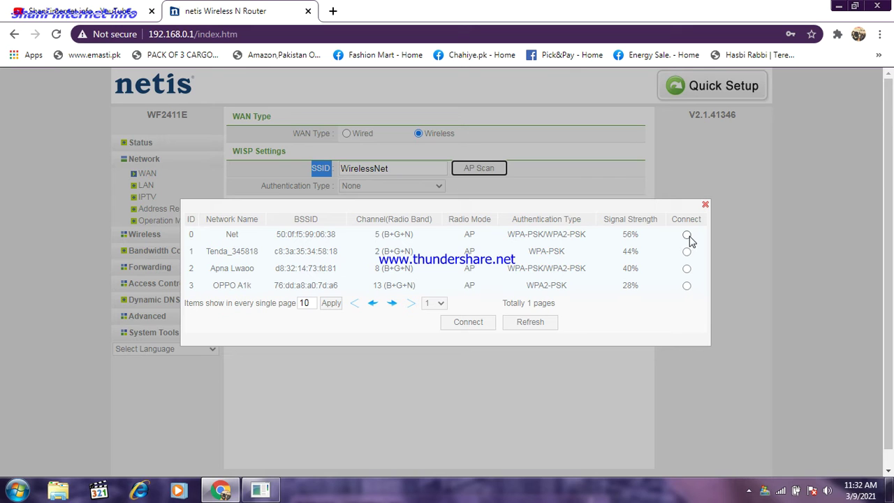
# Select Net in the scan results and connect, filling SSID Net with WPA2-PSK/AES
pyautogui.click(687, 236)
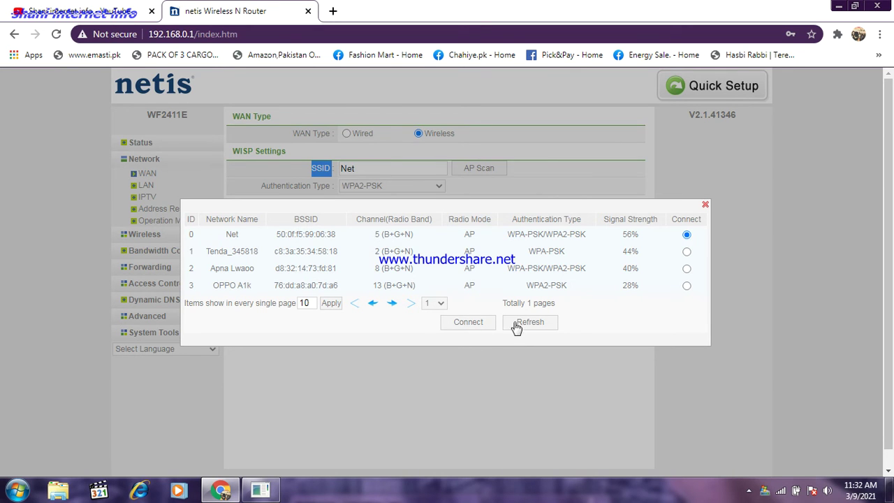
pyautogui.click(490, 322)
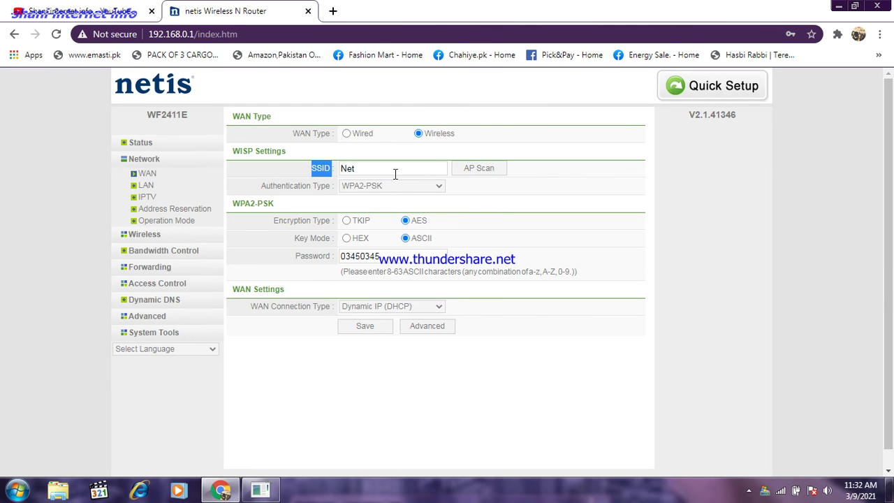
# Replace the WPA2-PSK password with the Net network's key, save, and return to Status
pyautogui.doubleClick(388, 257)
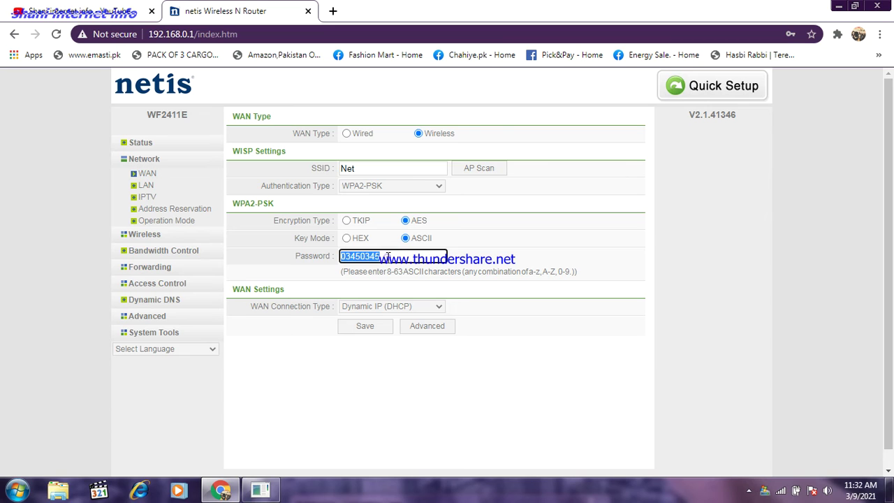
pyautogui.click(363, 169)
pyautogui.doubleClick(363, 169)
pyautogui.click(363, 169)
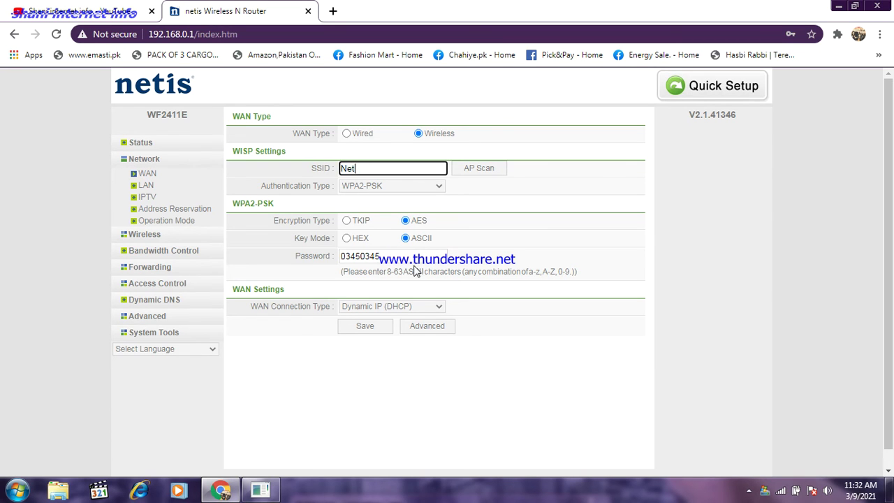
pyautogui.doubleClick(398, 256)
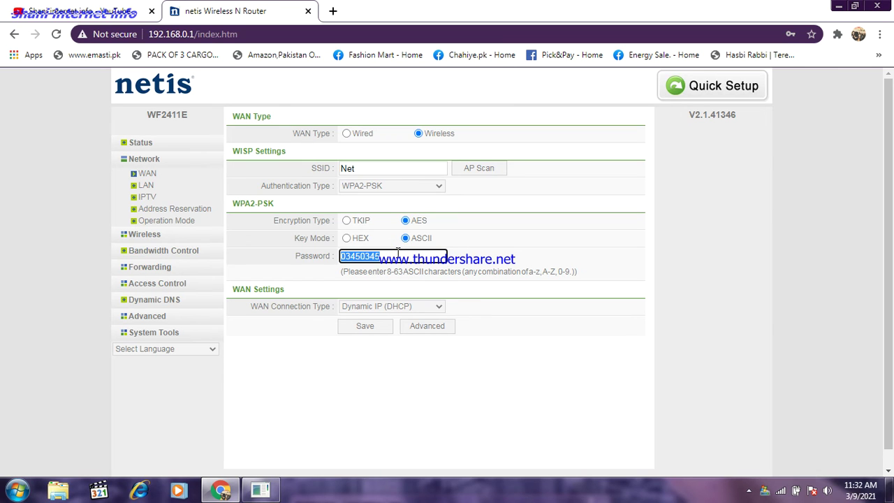
pyautogui.doubleClick(398, 252)
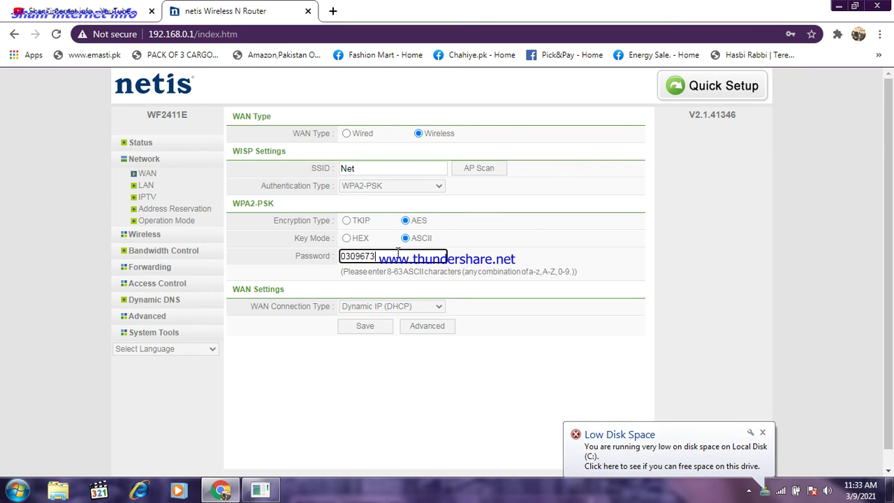
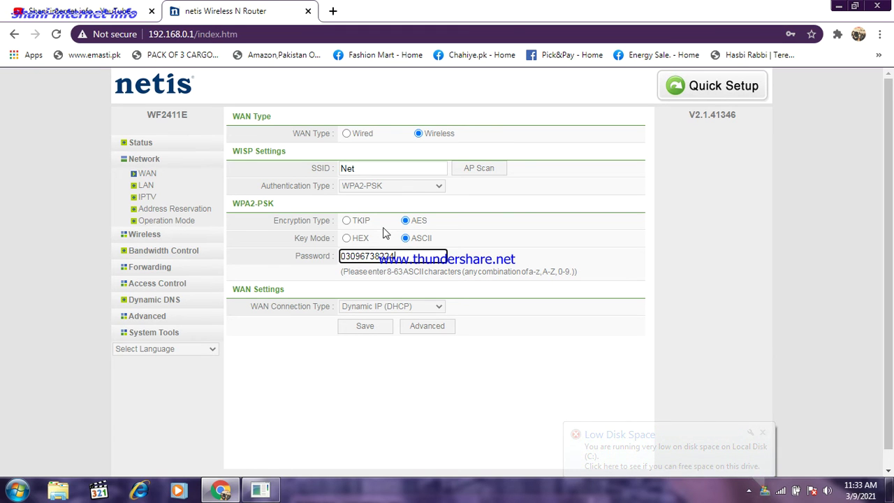
pyautogui.click(366, 326)
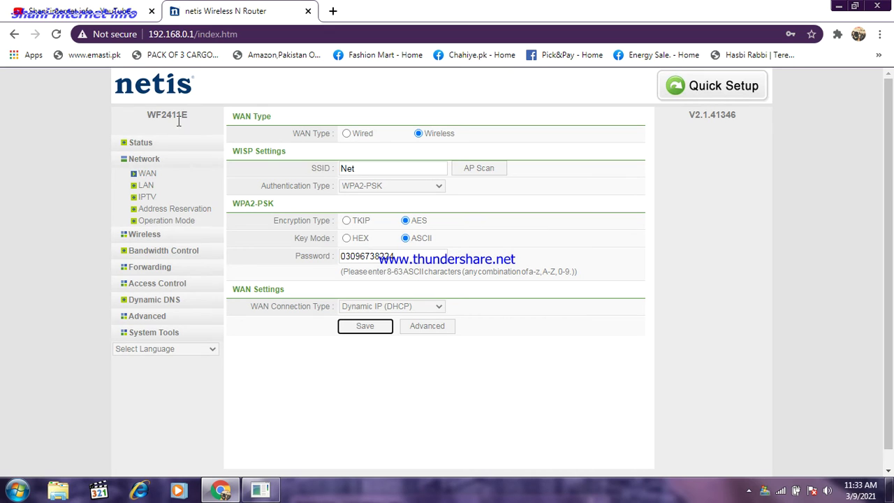
pyautogui.click(139, 143)
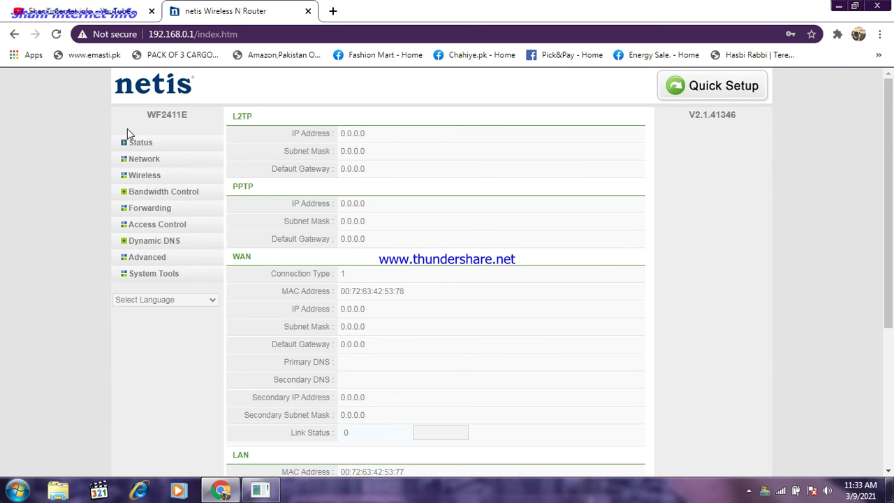
# Reload the router status page, which comes back showing only its header
pyautogui.click(57, 35)
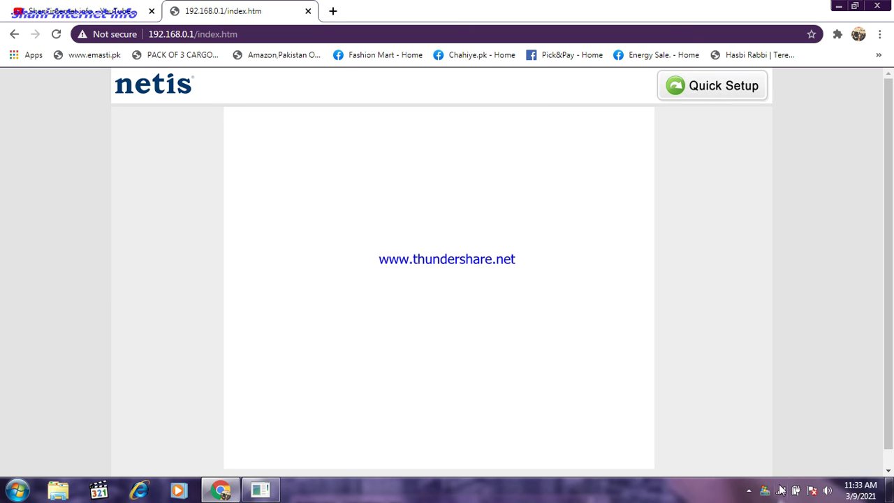
pyautogui.moveTo(781, 491)
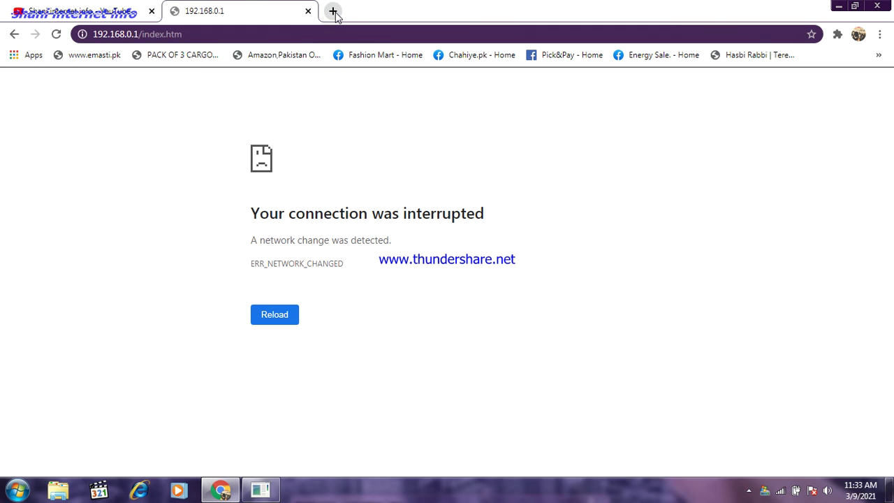
# Try loading the upstream router address 192.168.1.1 in a new tab
pyautogui.click(333, 11)
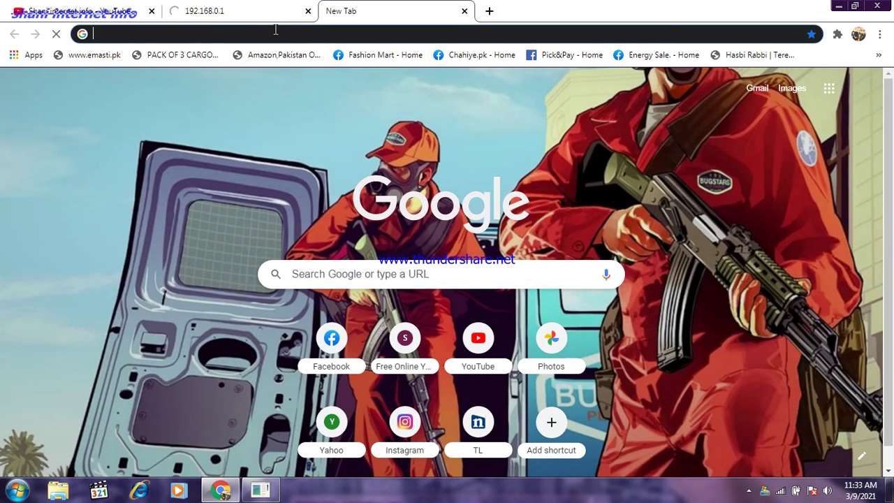
pyautogui.write('192.168.0.1')
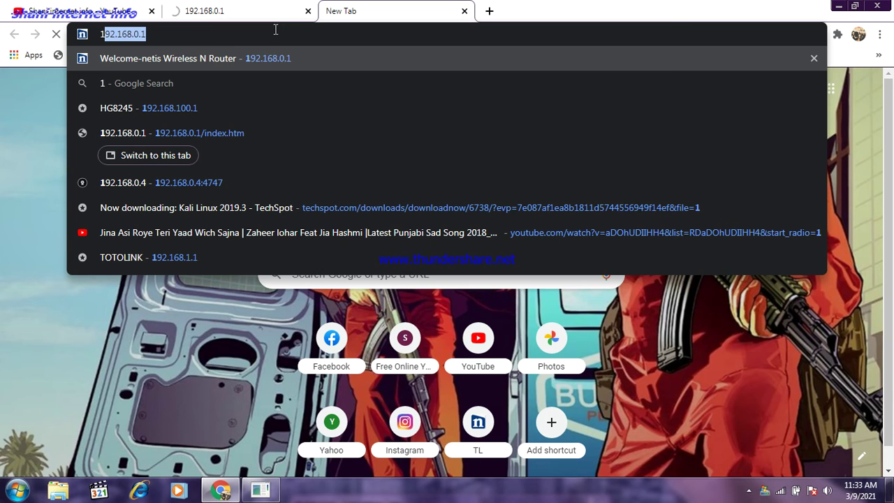
pyautogui.click(162, 262)
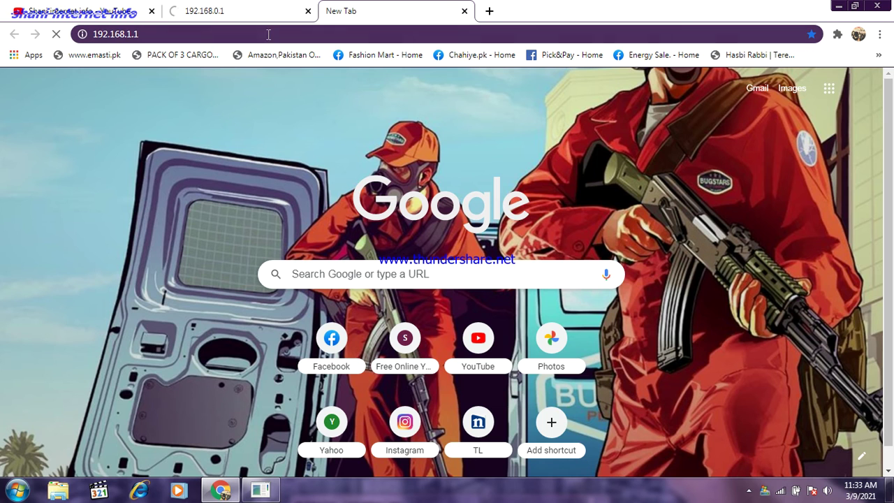
pyautogui.click(266, 12)
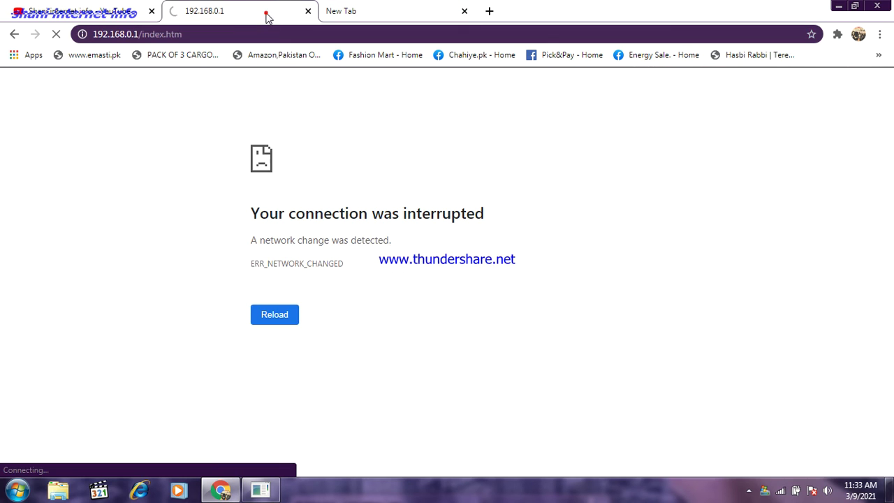
pyautogui.click(412, 10)
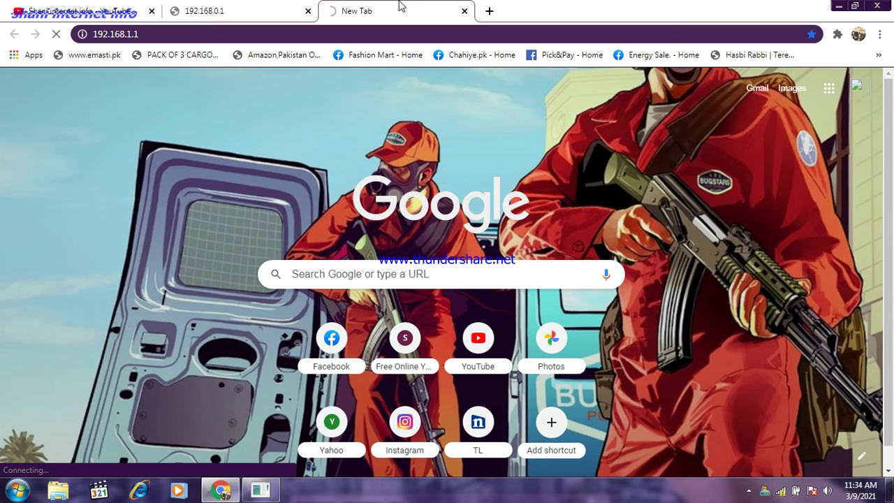
# Retry reloading both the 192.168.0.1 and 192.168.1.1 tabs, which still time out
pyautogui.click(189, 6)
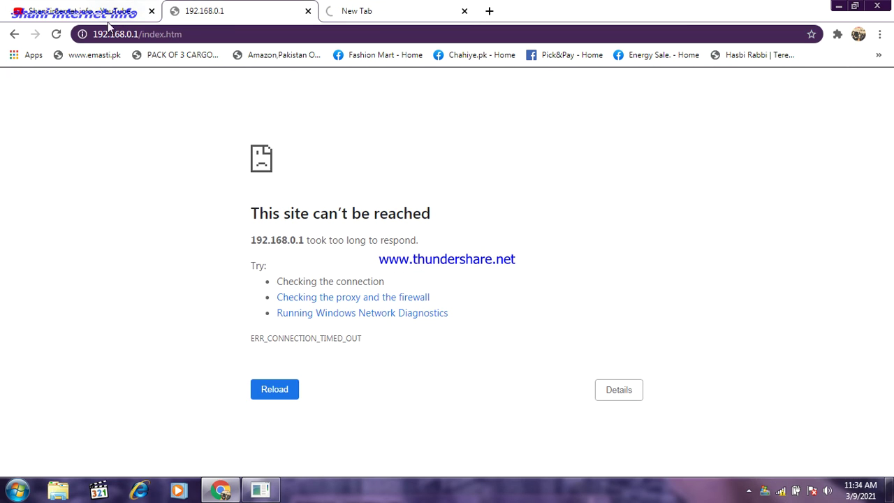
pyautogui.click(57, 34)
pyautogui.click(393, 13)
pyautogui.click(56, 35)
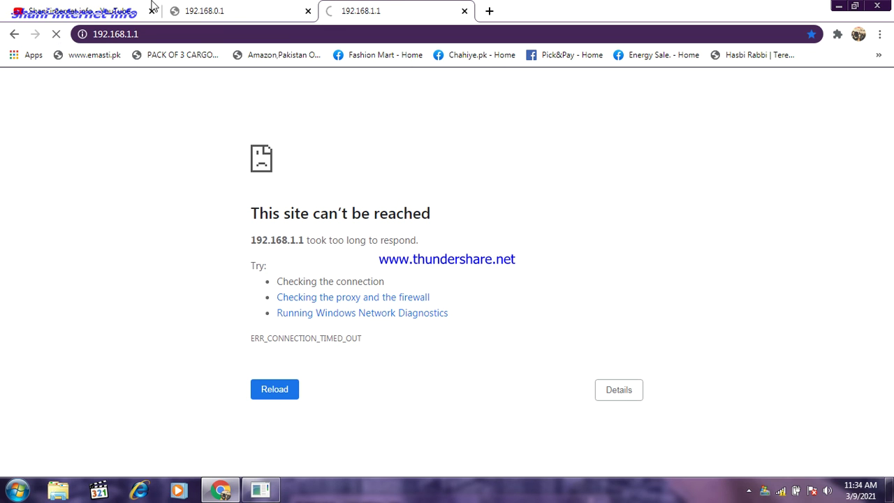
pyautogui.click(190, 5)
pyautogui.click(59, 35)
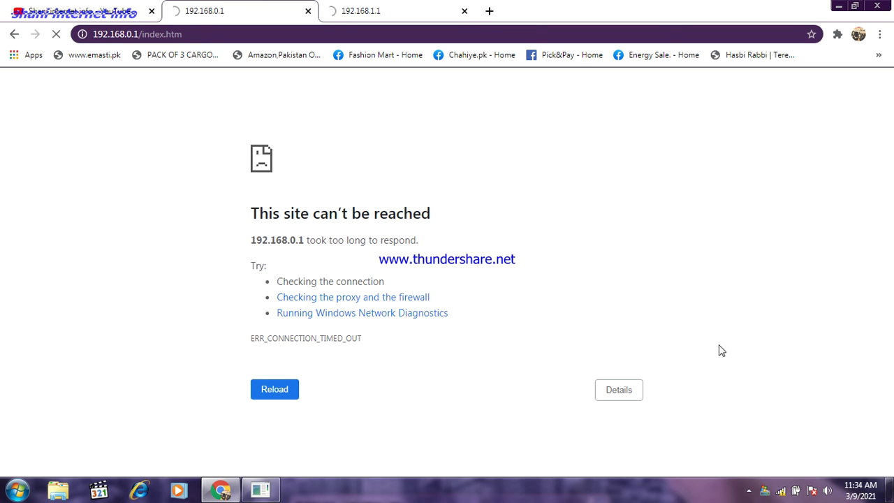
pyautogui.click(749, 491)
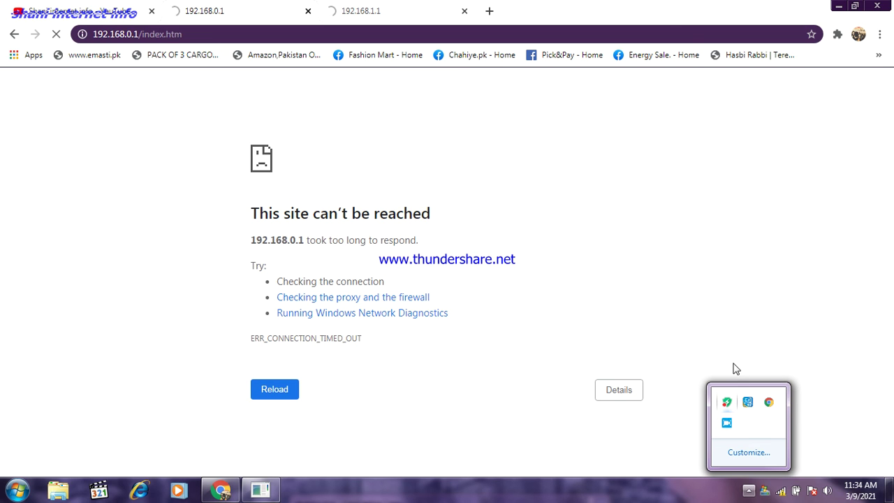
# Get the 192.168.0.1 status page loaded, showing WISP 2.4G-Dynamic IP 192.168.1.105 connected
pyautogui.rightClick(727, 424)
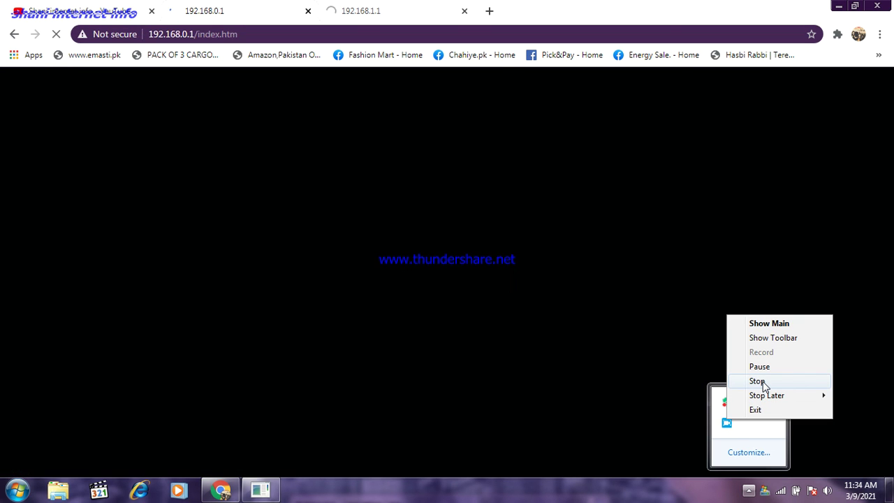
pyautogui.click(602, 303)
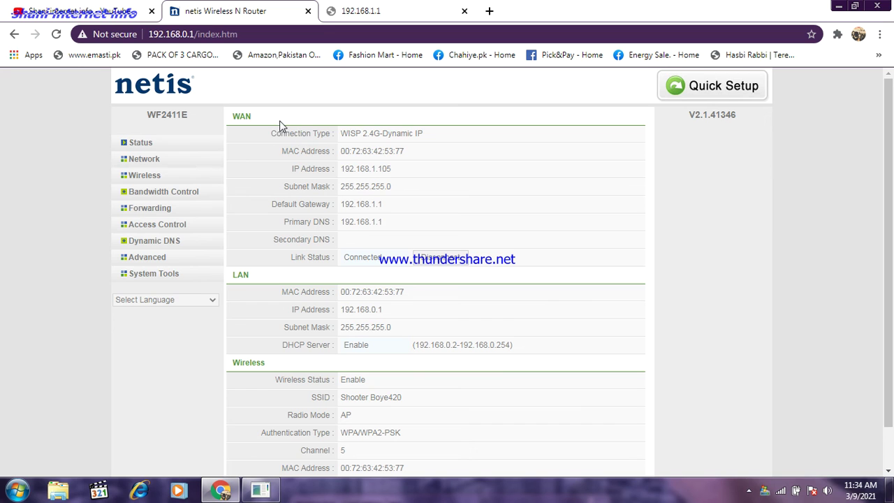
pyautogui.moveTo(279, 121); pyautogui.dragTo(403, 233)
pyautogui.click(403, 233)
pyautogui.moveTo(780, 482)
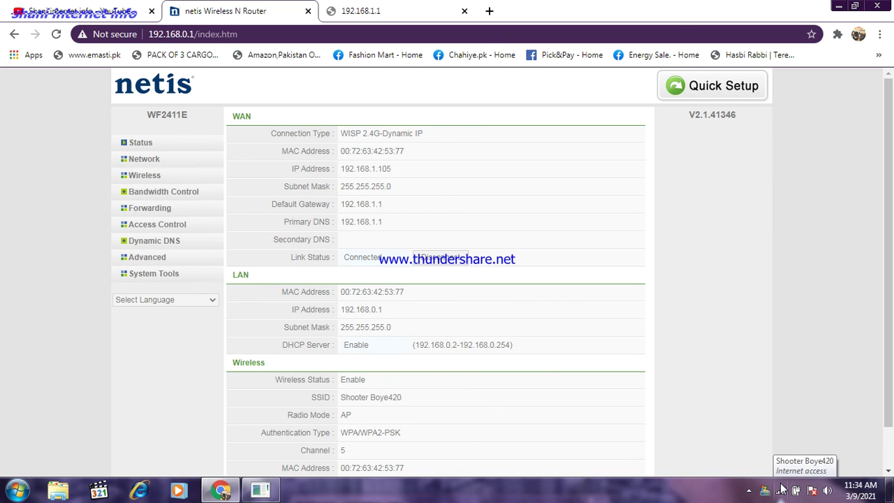
pyautogui.click(781, 490)
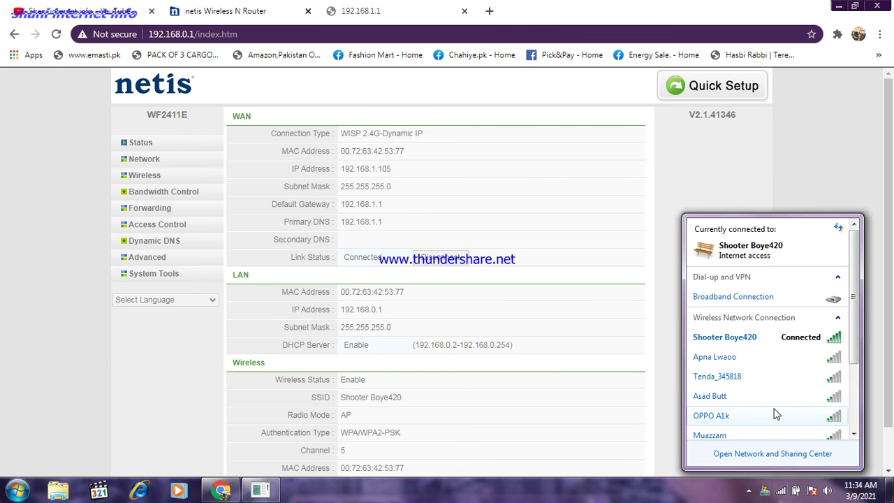
pyautogui.click(710, 496)
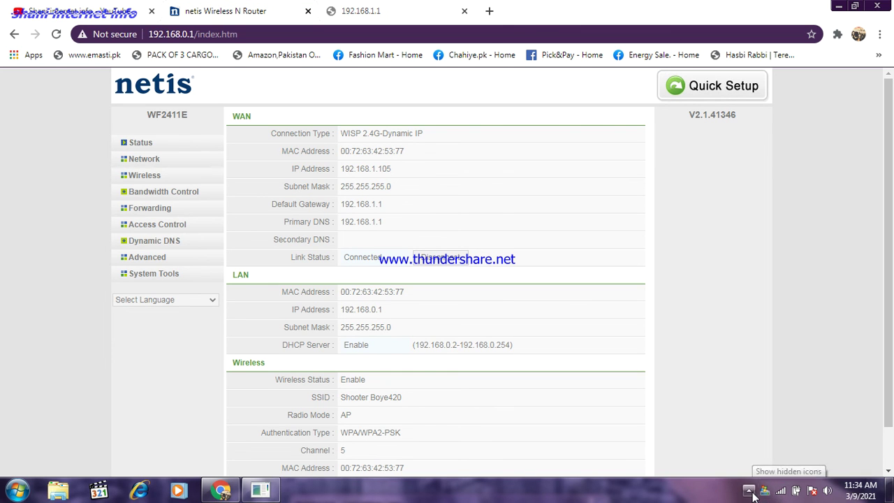
pyautogui.click(749, 491)
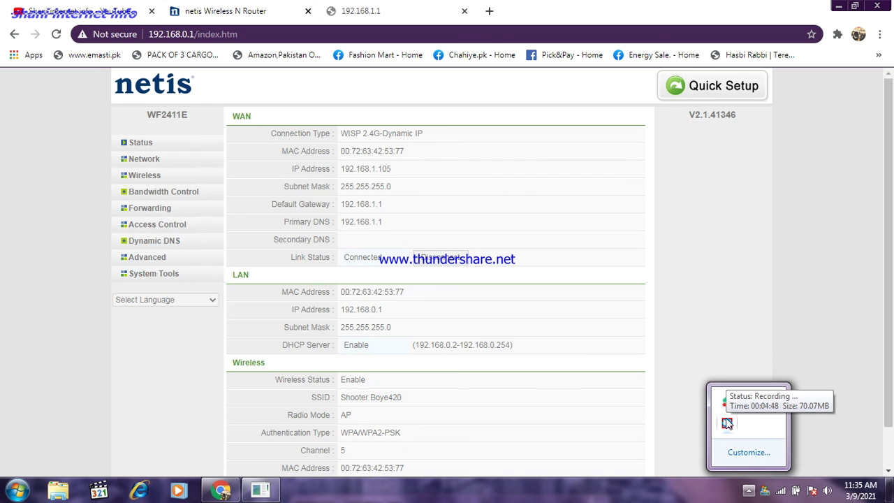
pyautogui.rightClick(726, 422)
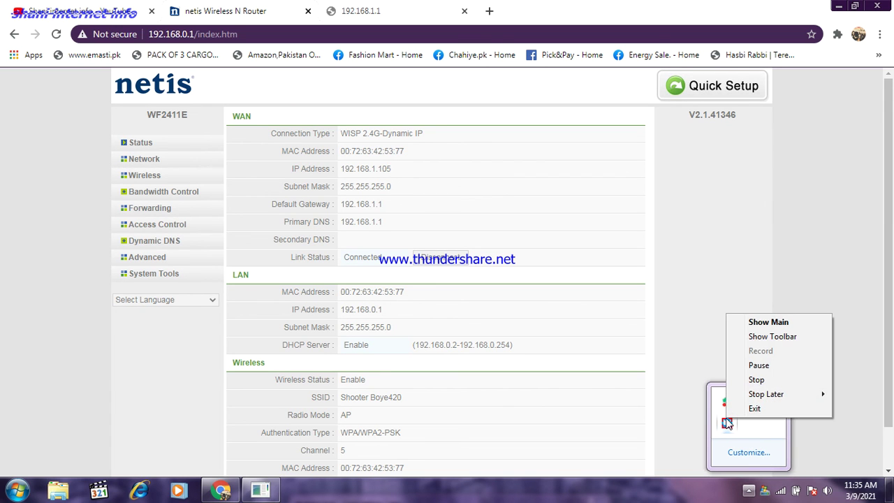